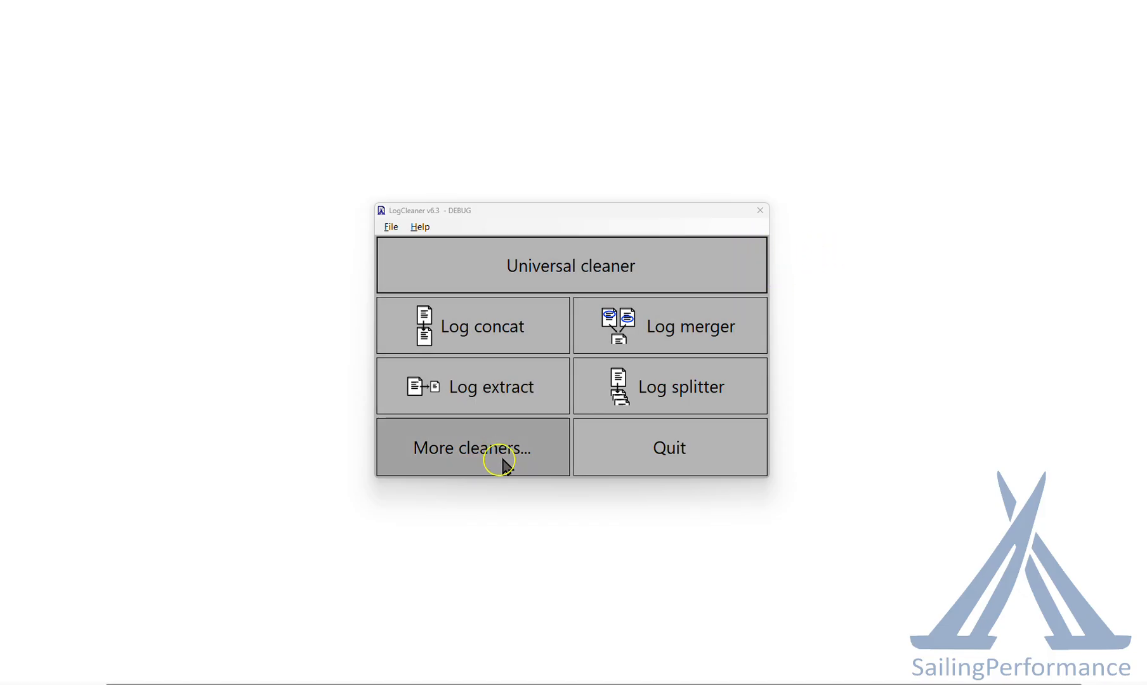
Look over the list of additional cleaners and open the Universal cleaner
click(457, 456)
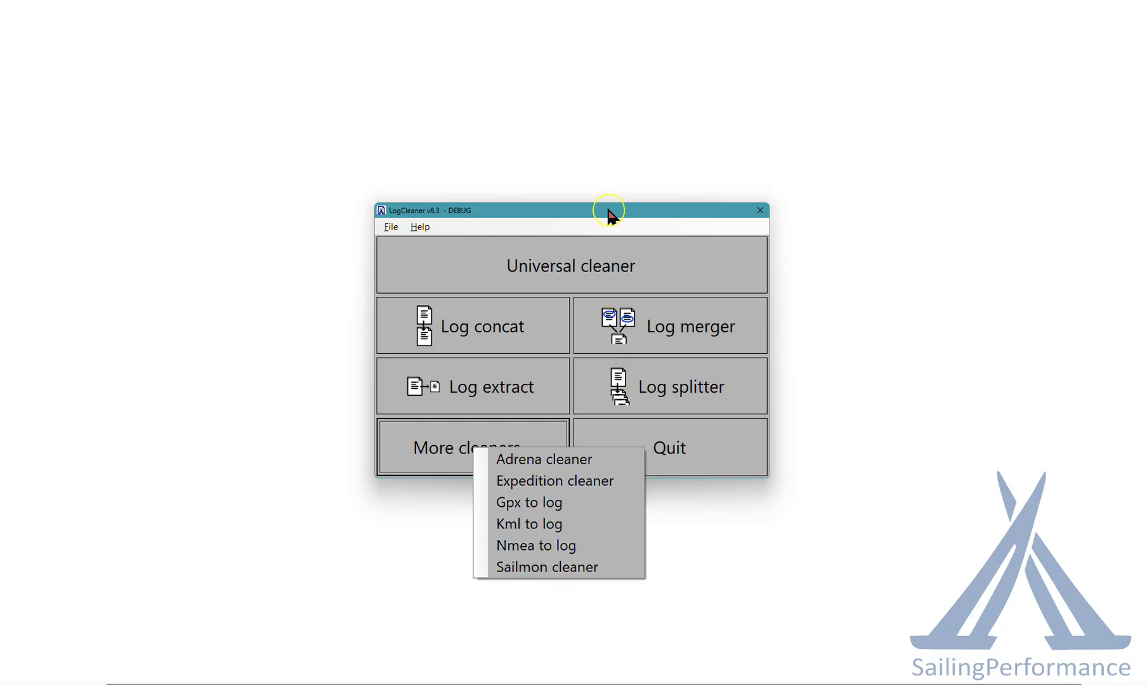
drag(609, 215, 609, 217)
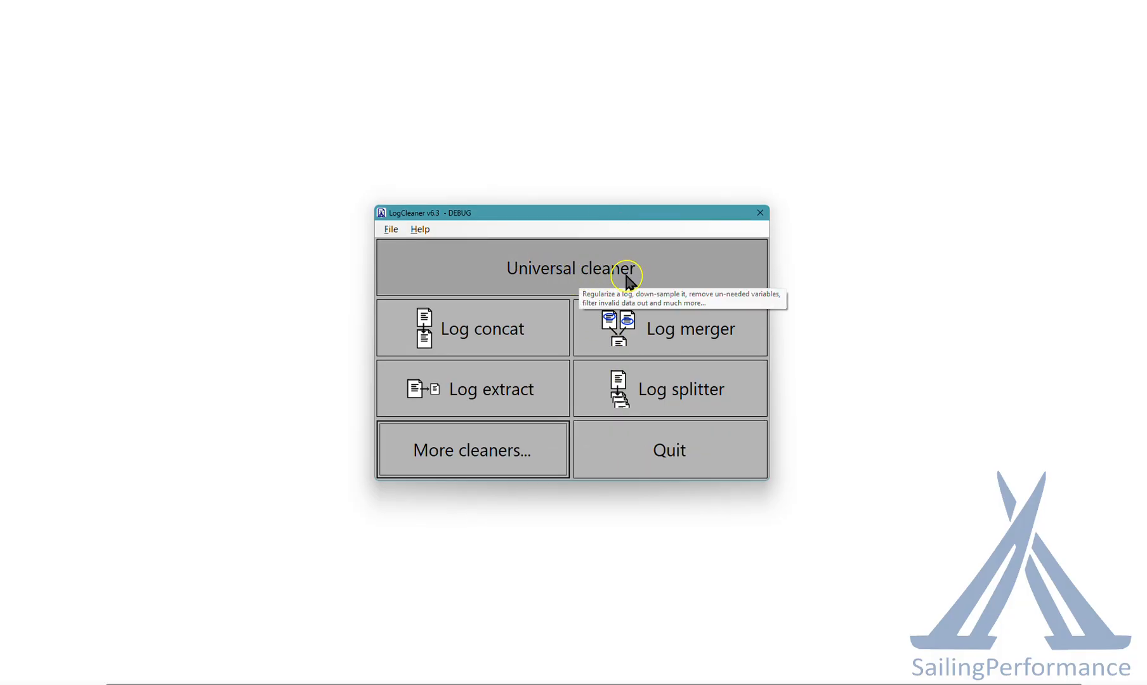
click(582, 265)
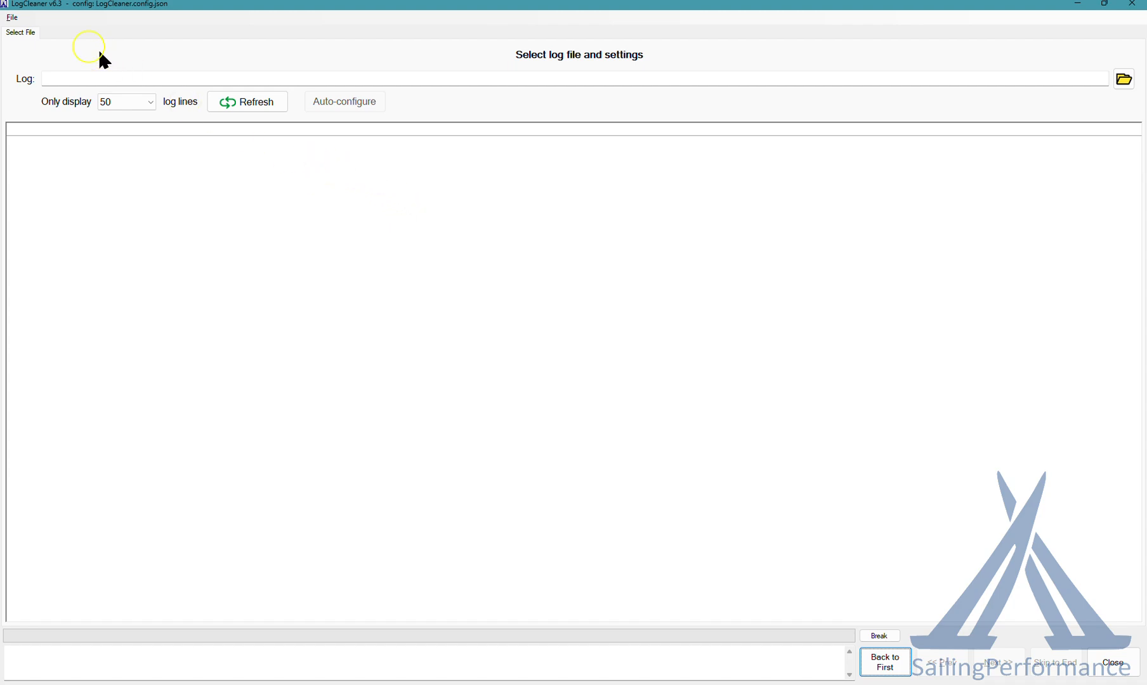
Load the log file Expedition Log v11.15.proc.csv and accept row 1 for labels and row 2 for values
click(12, 18)
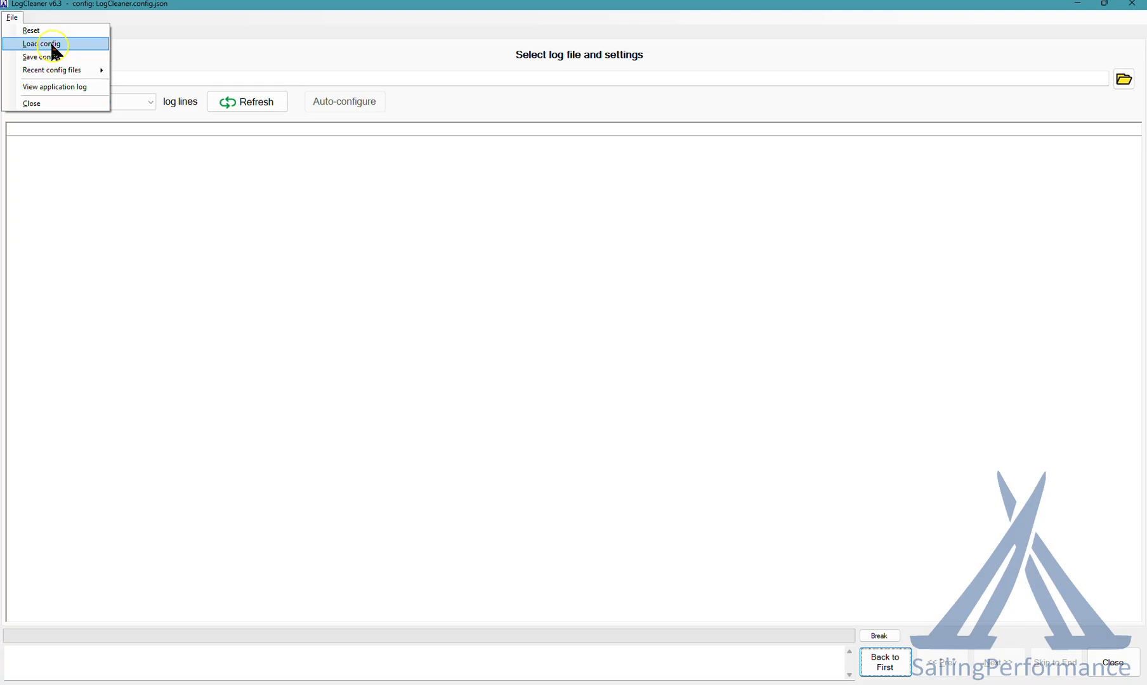
click(206, 35)
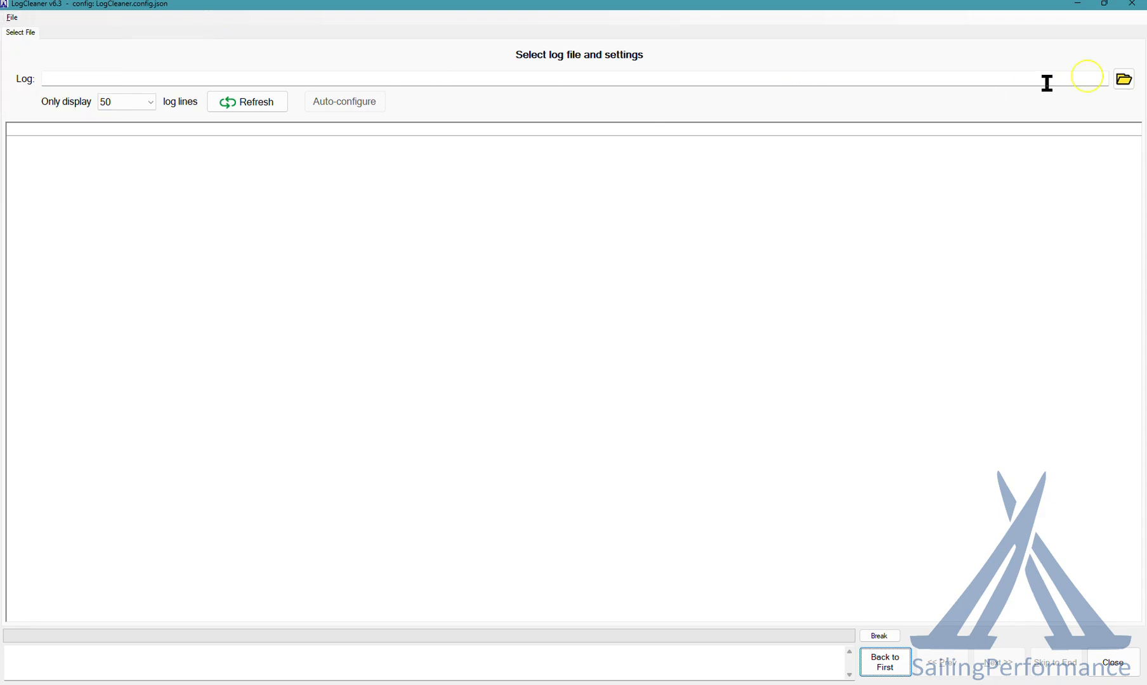
click(1124, 80)
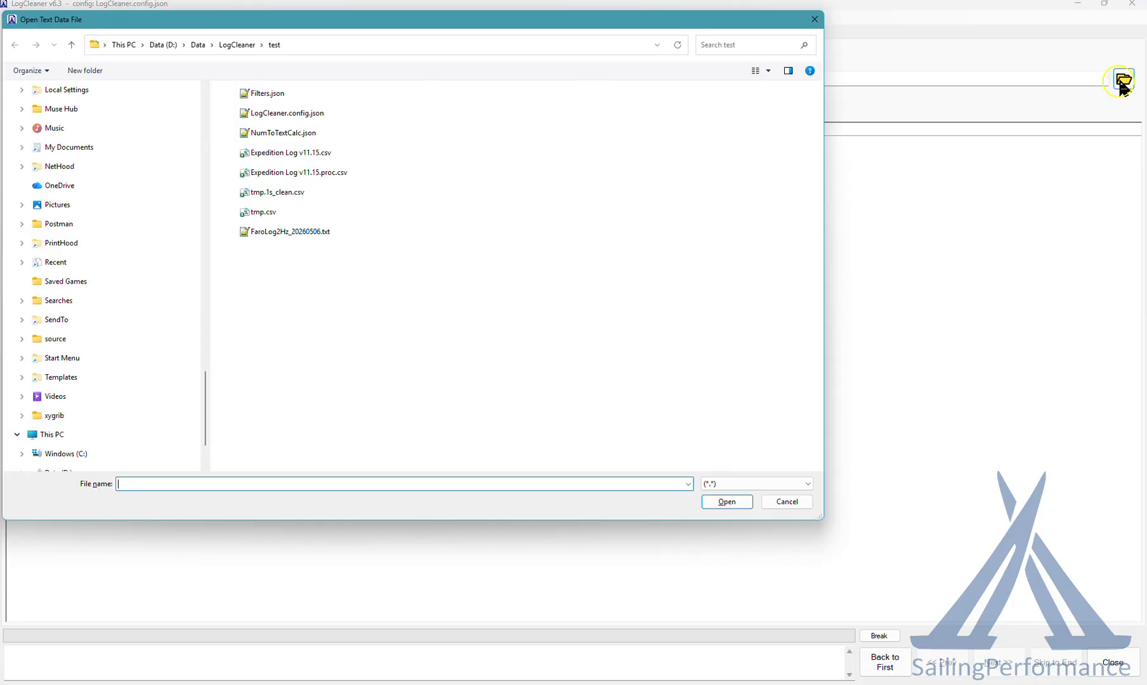
double_click(313, 174)
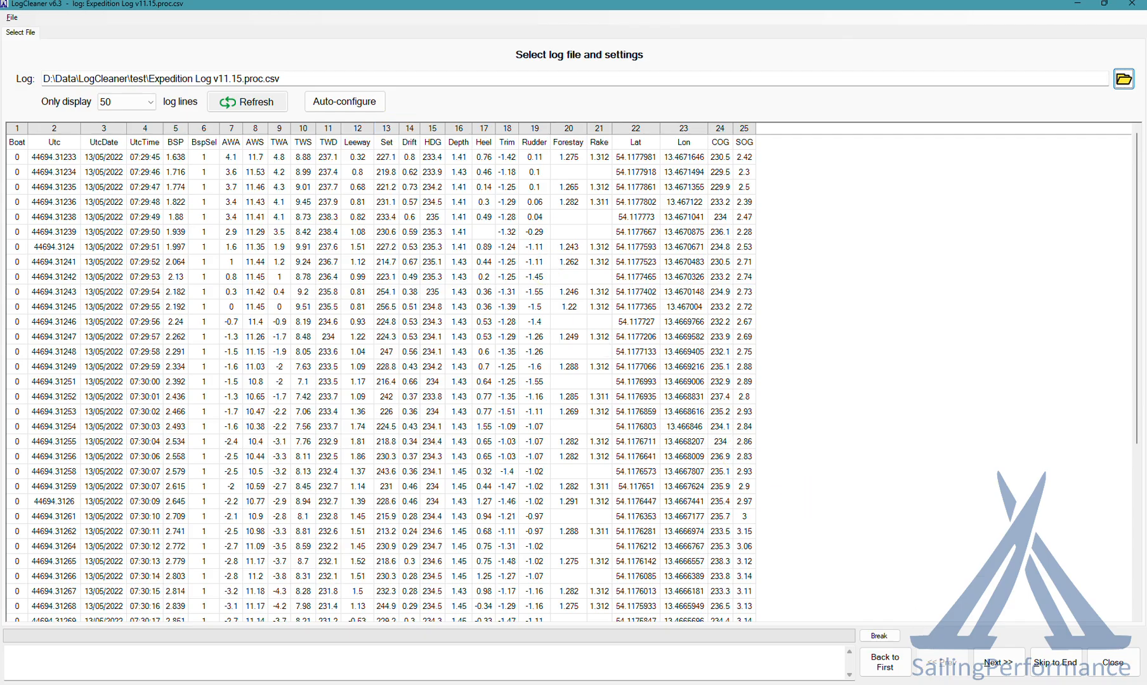
click(1003, 667)
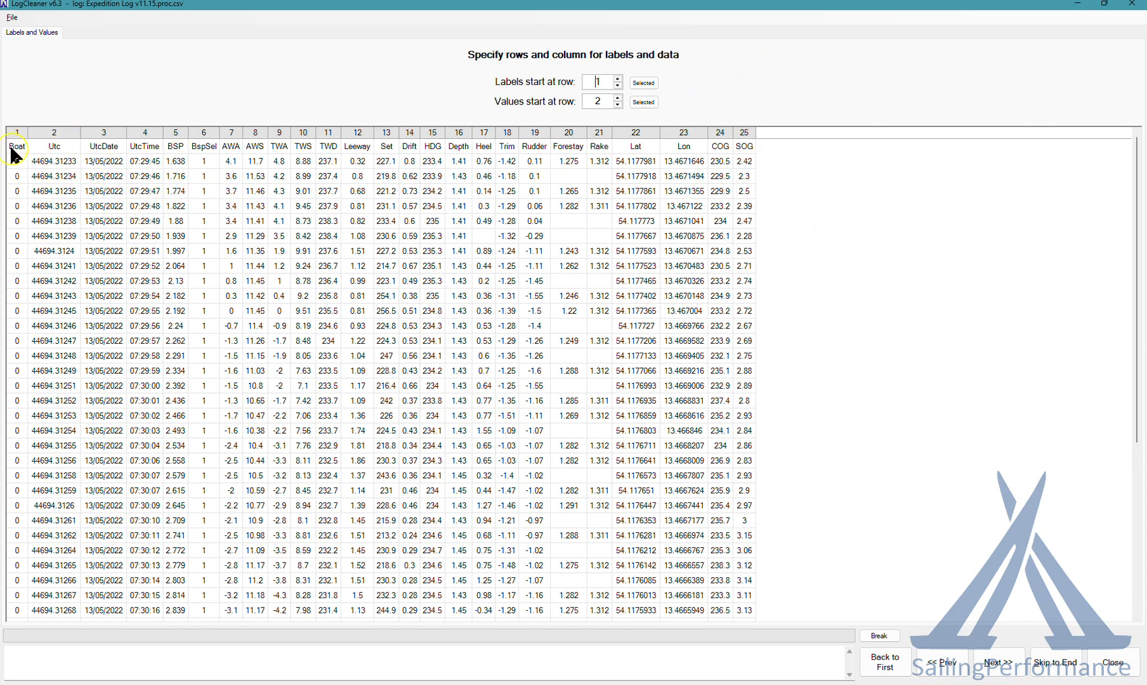
click(993, 665)
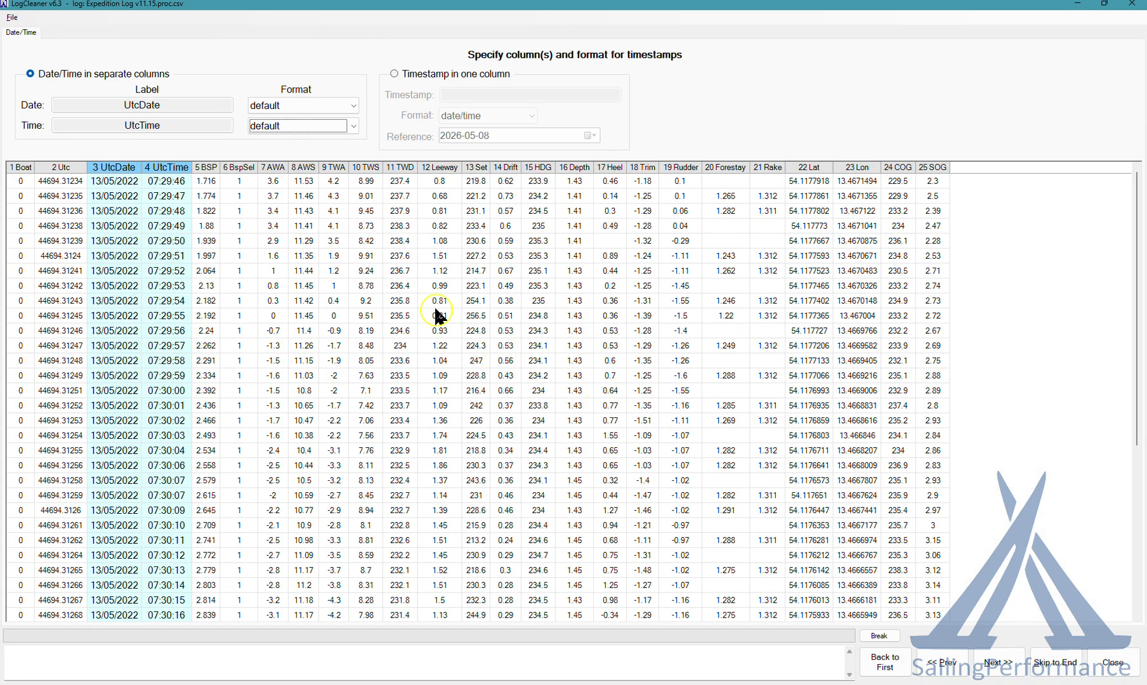
Check the column choice for Date, try the yyyyMMdd format on UtcDate, and restore the default date format
click(181, 101)
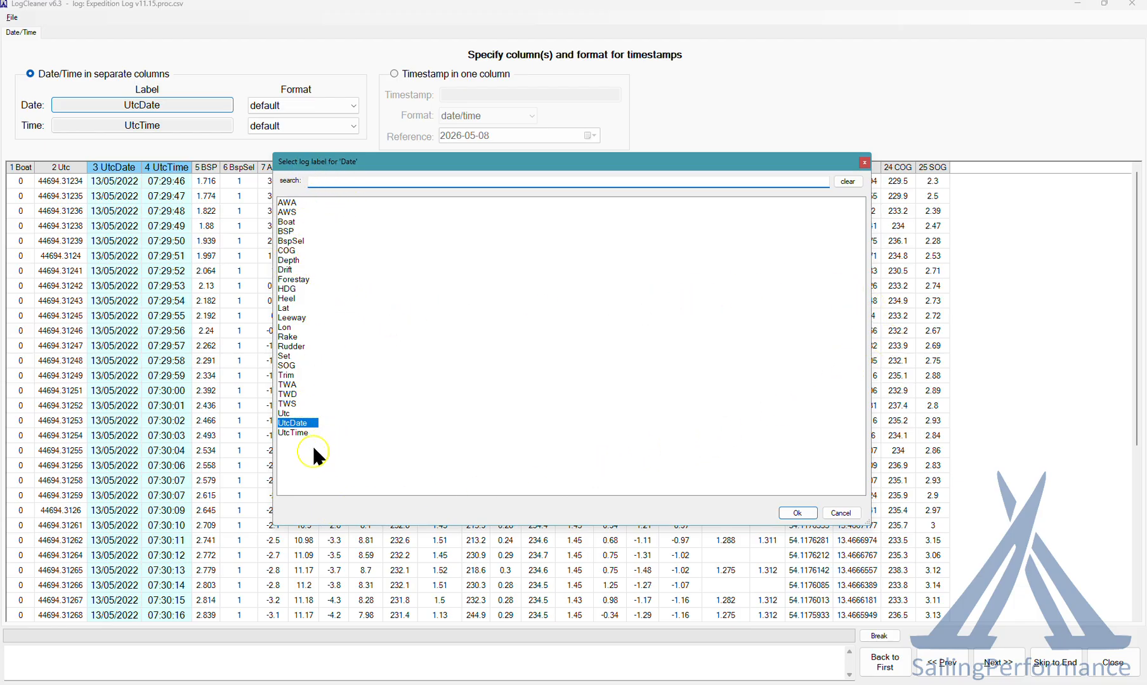
click(839, 513)
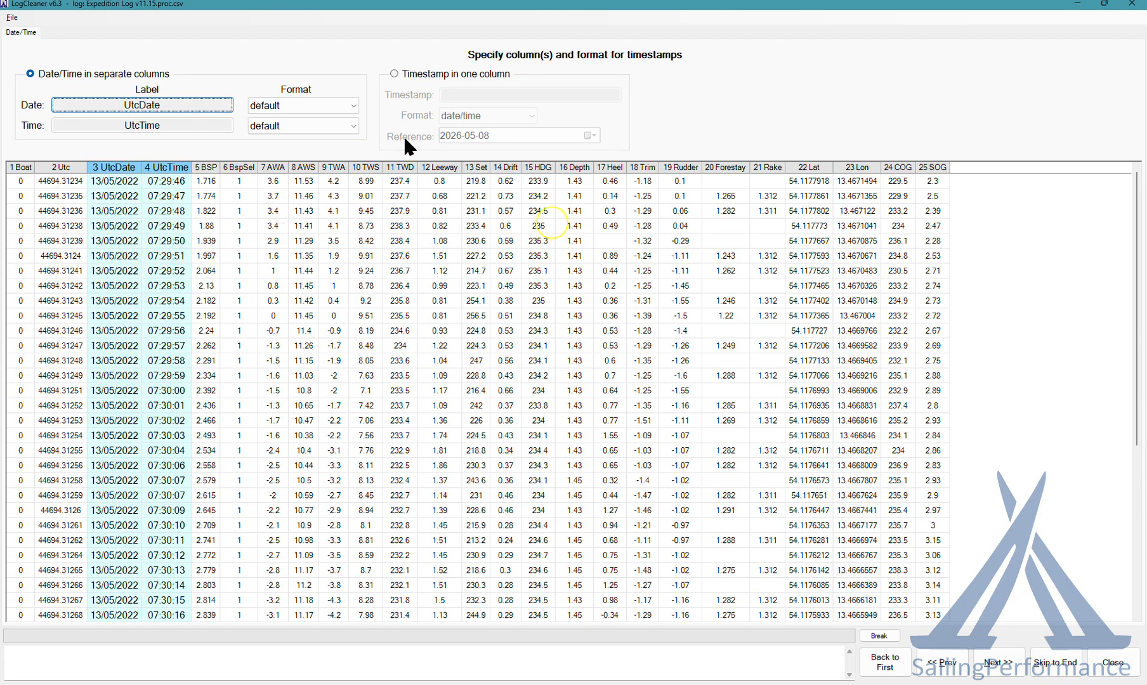
click(350, 108)
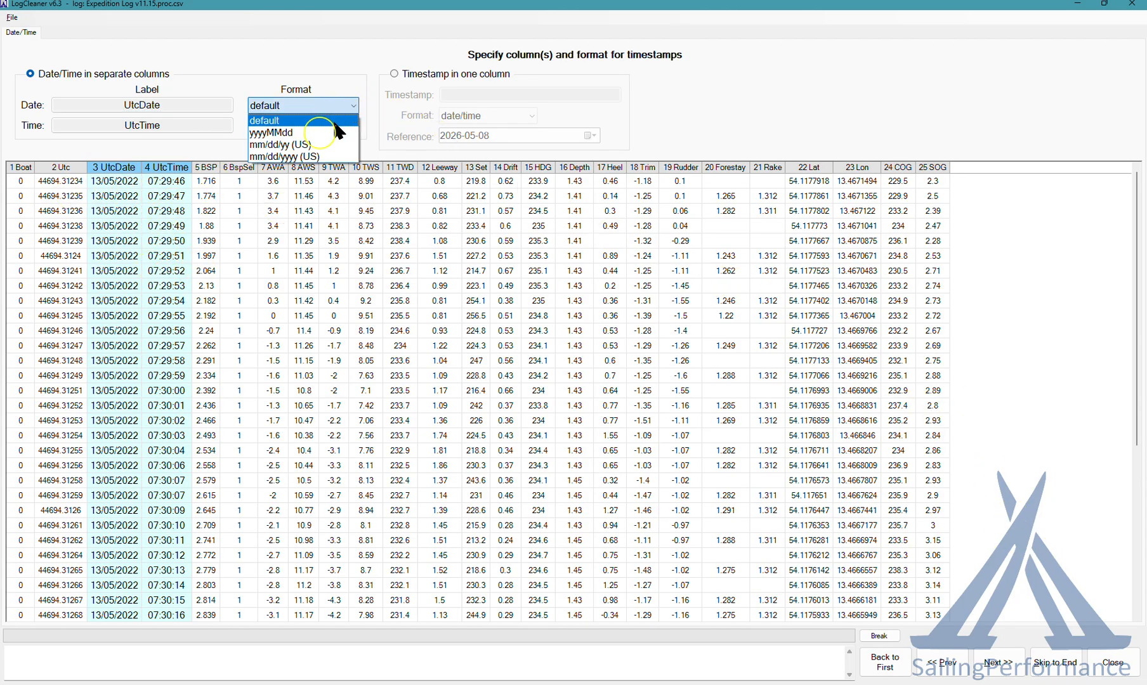
click(307, 139)
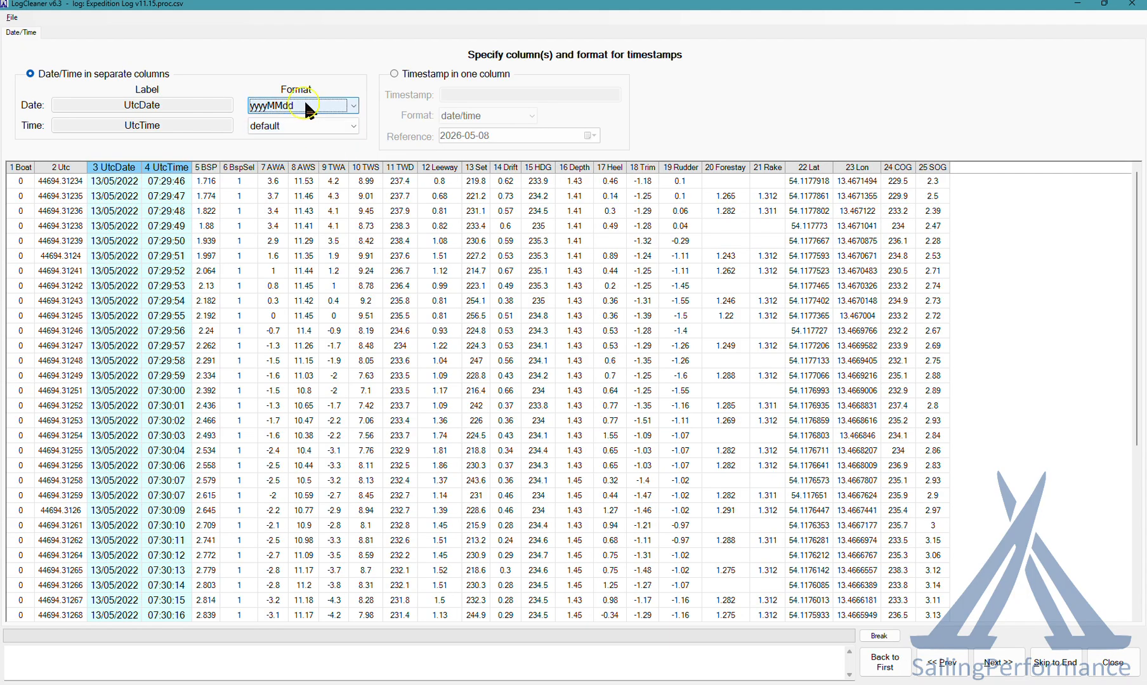
click(991, 673)
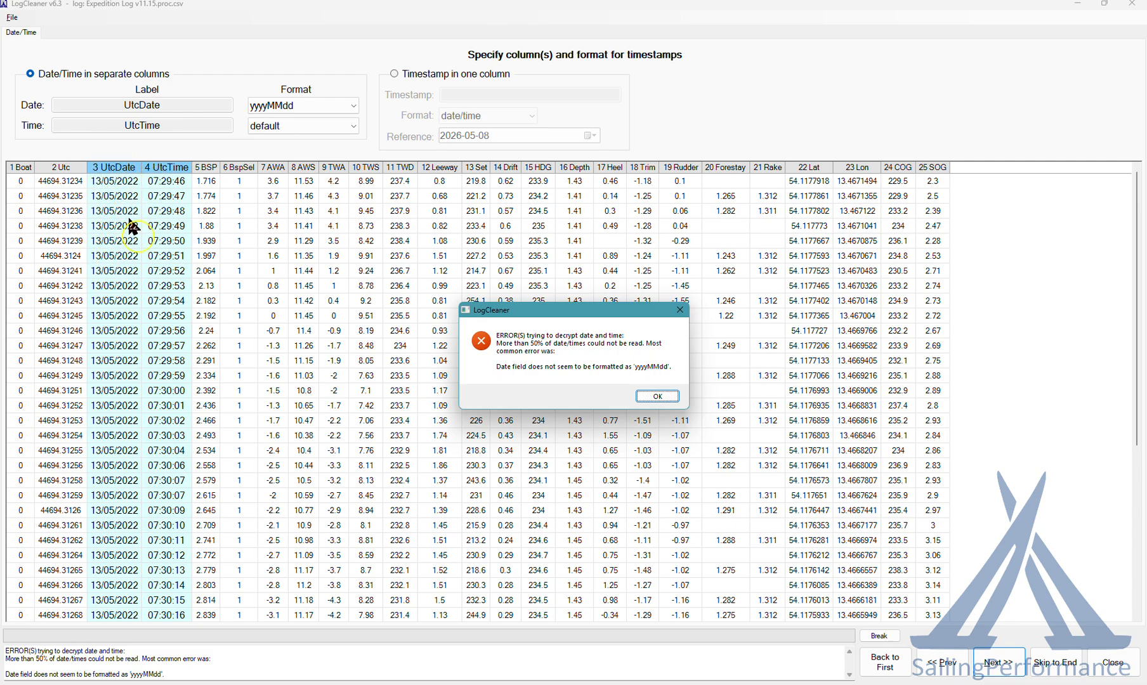
click(663, 399)
click(311, 107)
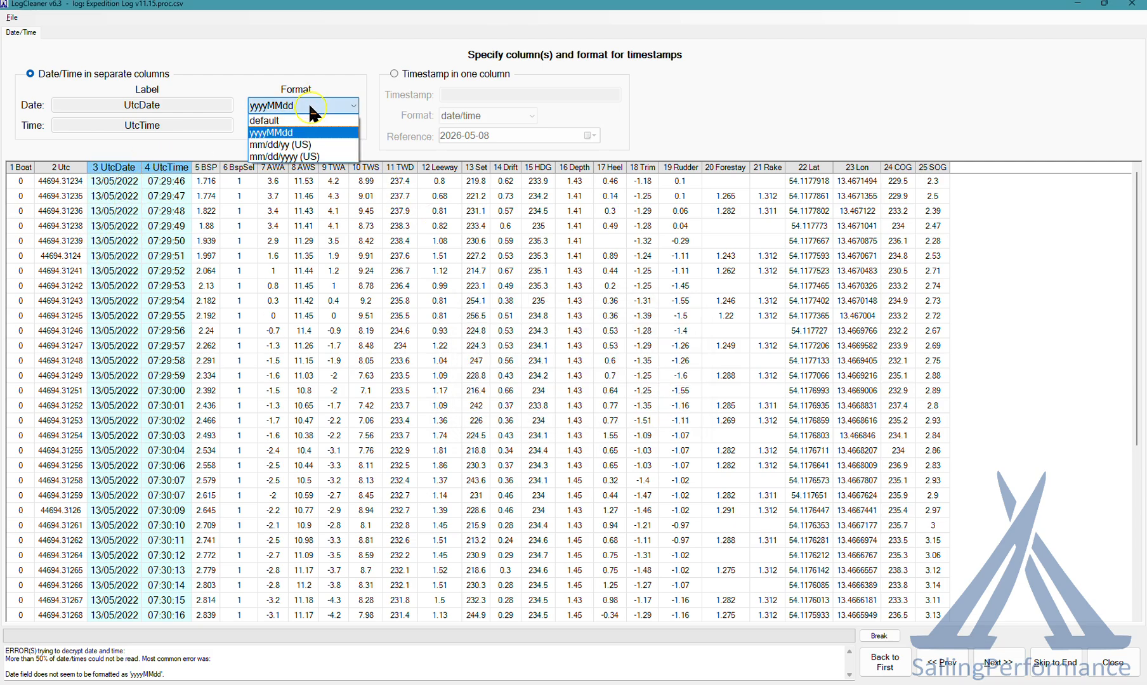
click(278, 121)
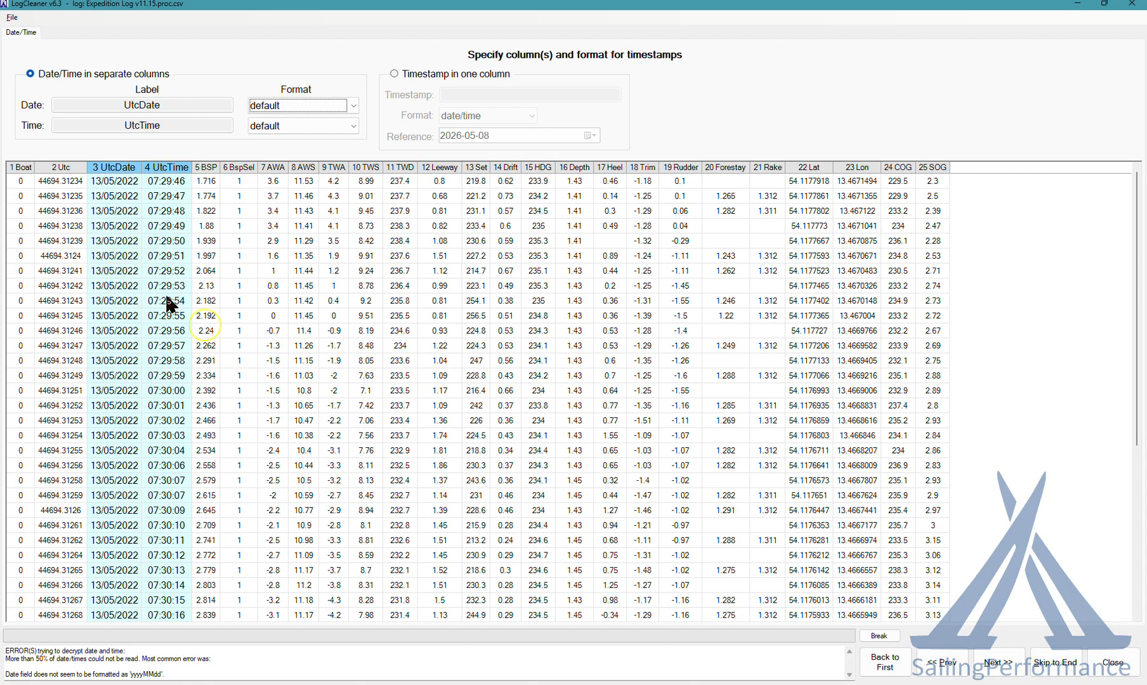
Accept the timestamp and GPS settings, and include the BspSel variable with 0 decimals
click(1008, 665)
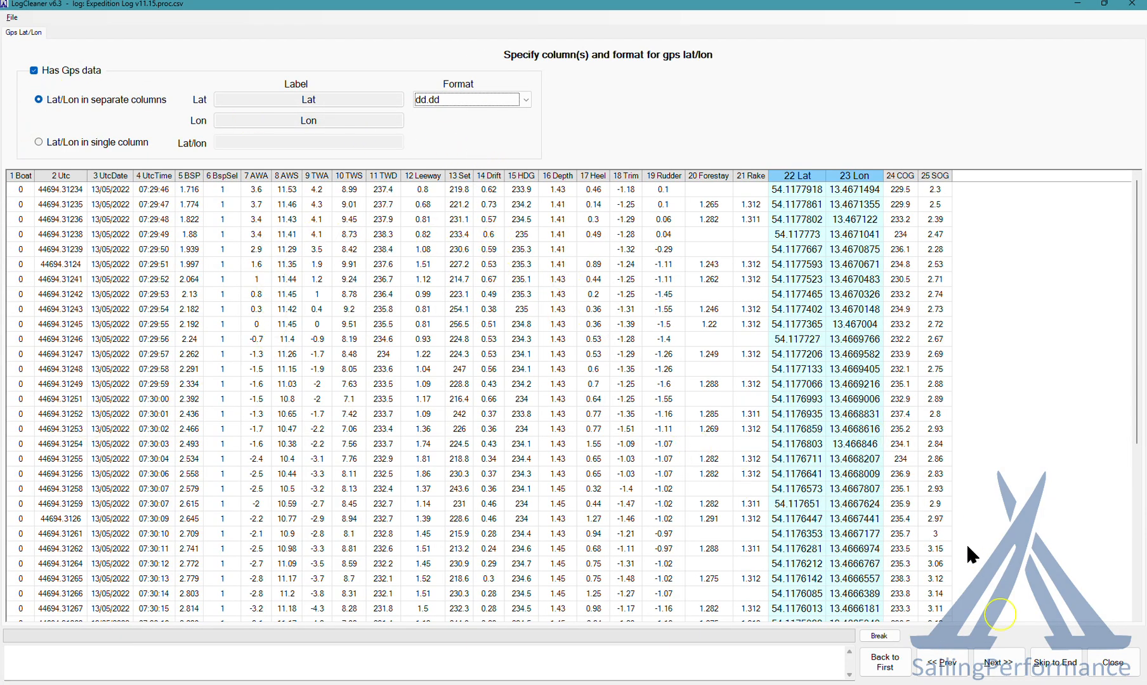
click(995, 665)
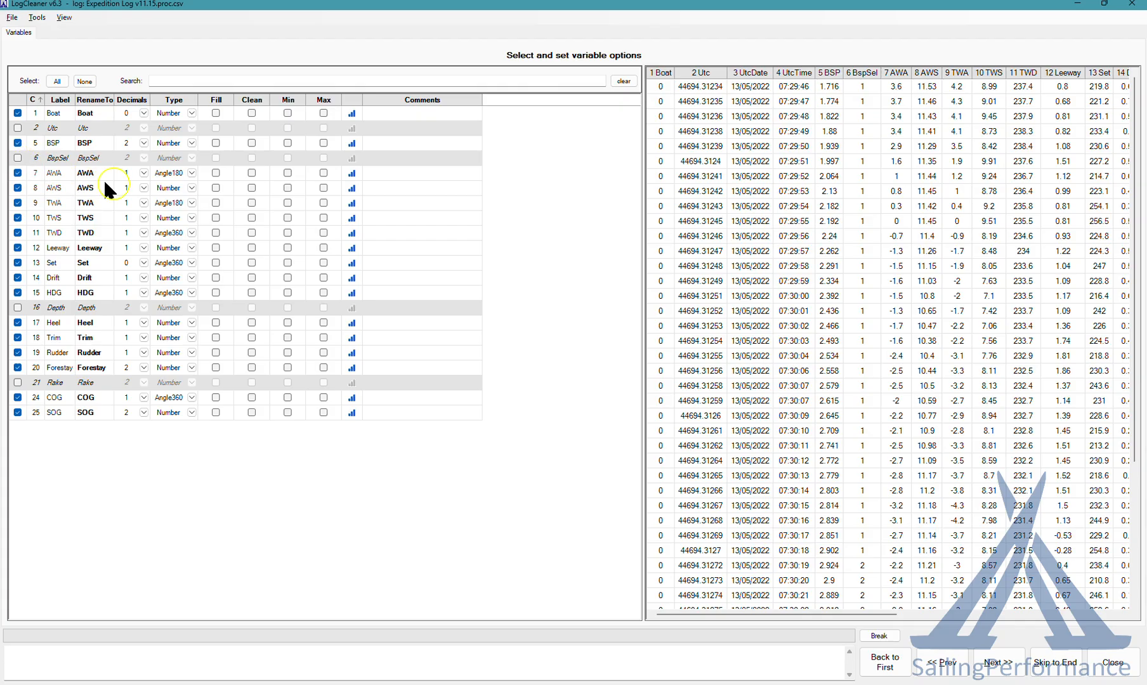
click(17, 157)
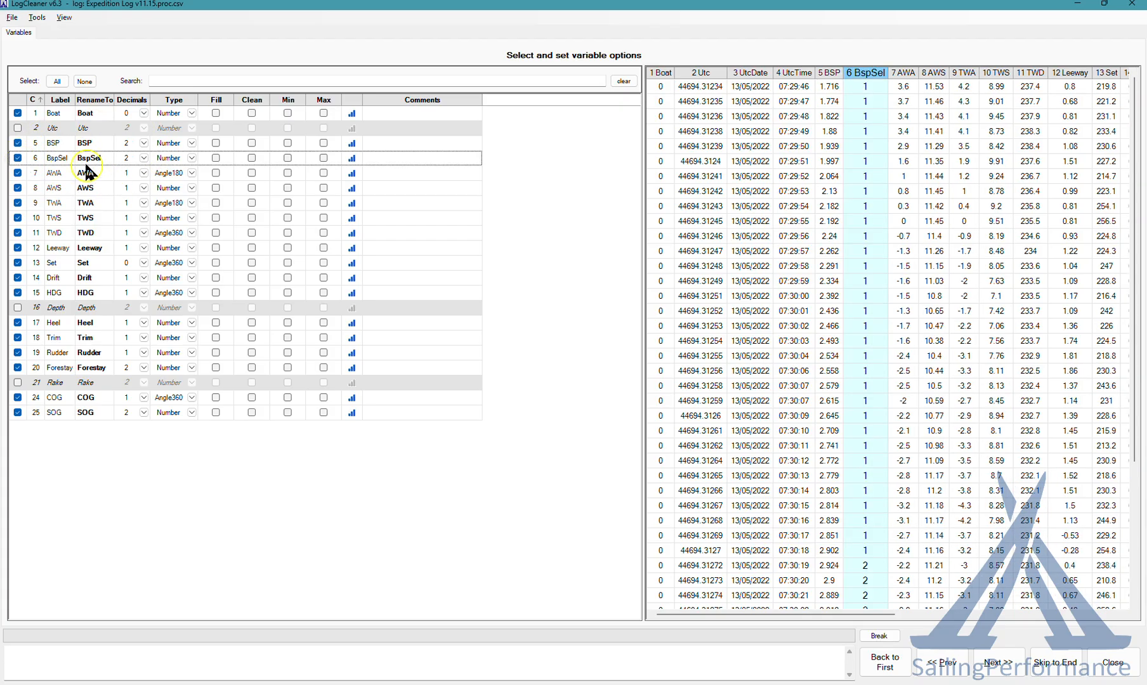
click(143, 158)
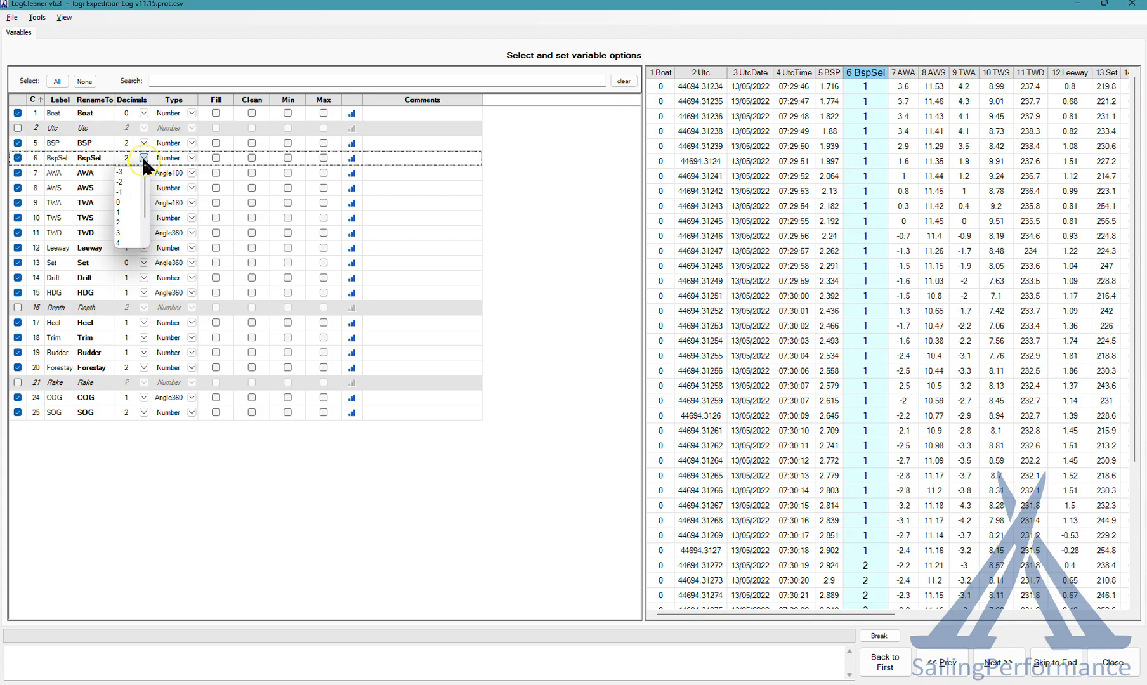
click(130, 203)
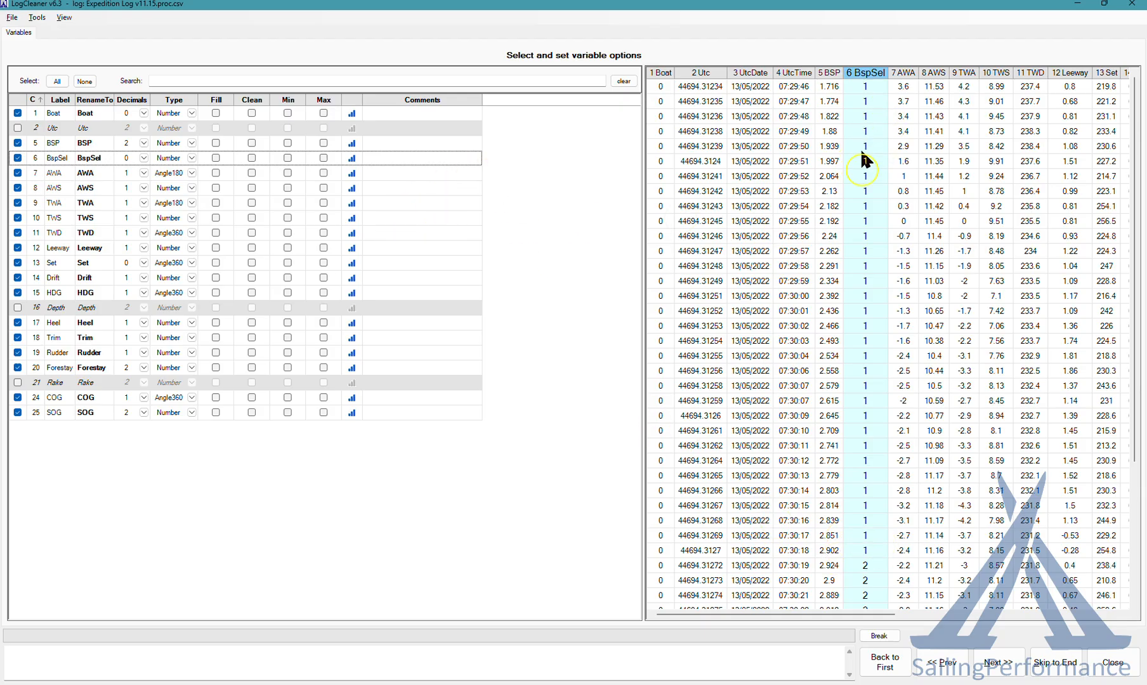
Proceed past the filters and create a number-to-text variable named BSP_source that uses BspSel
click(991, 668)
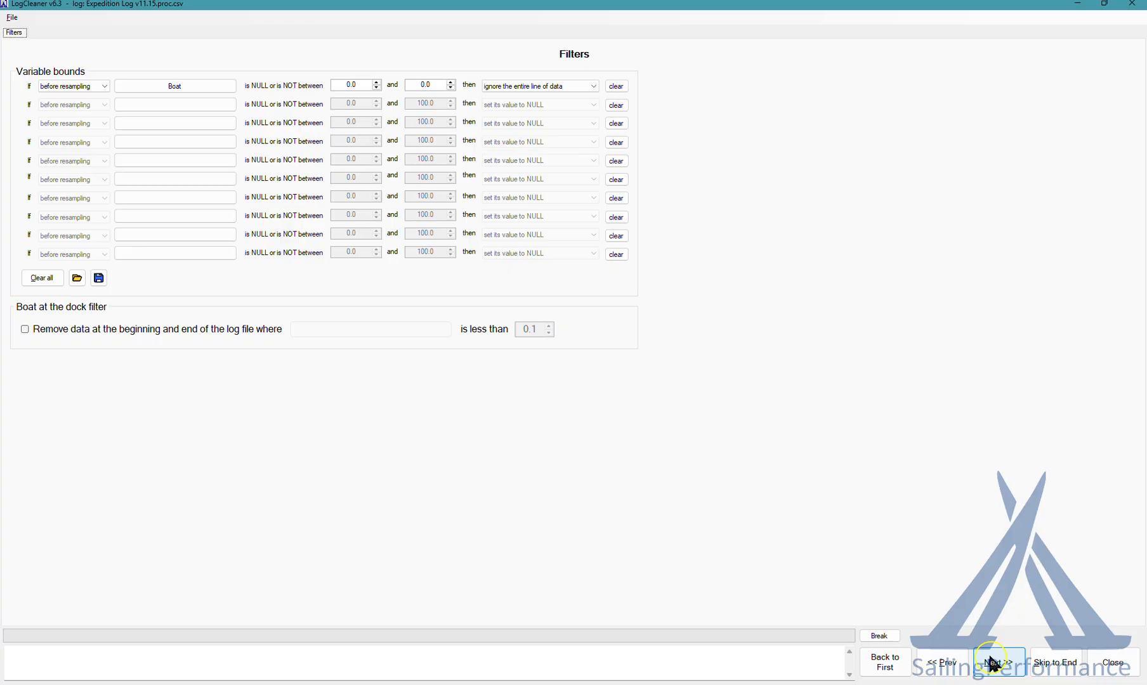
click(992, 663)
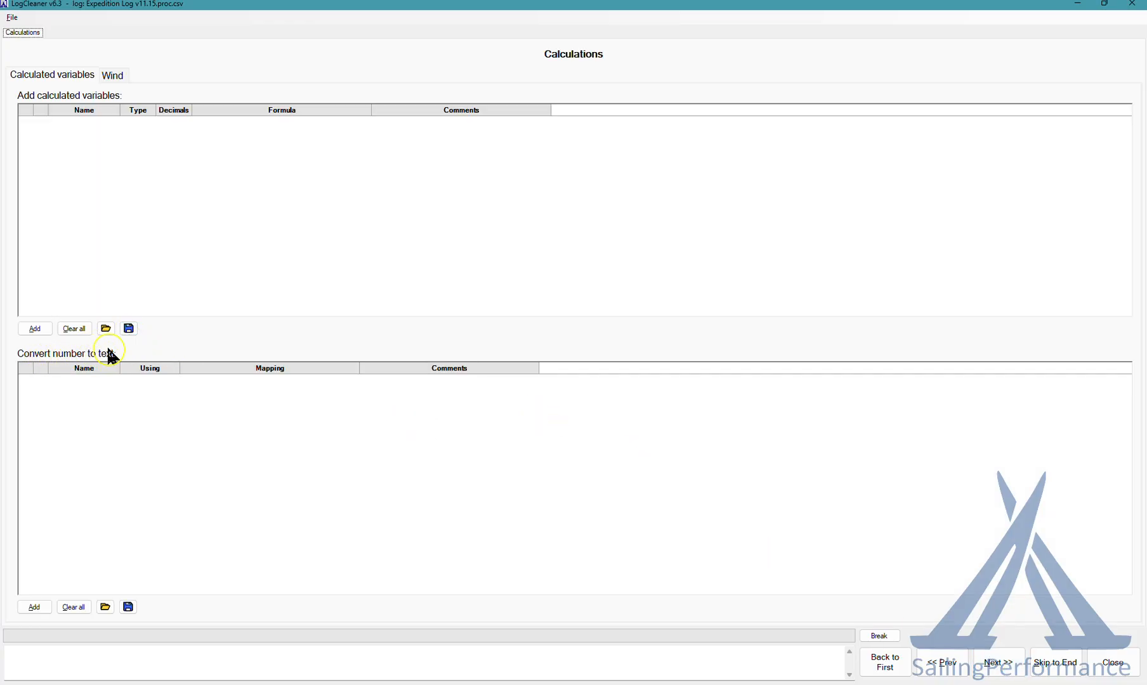
click(34, 609)
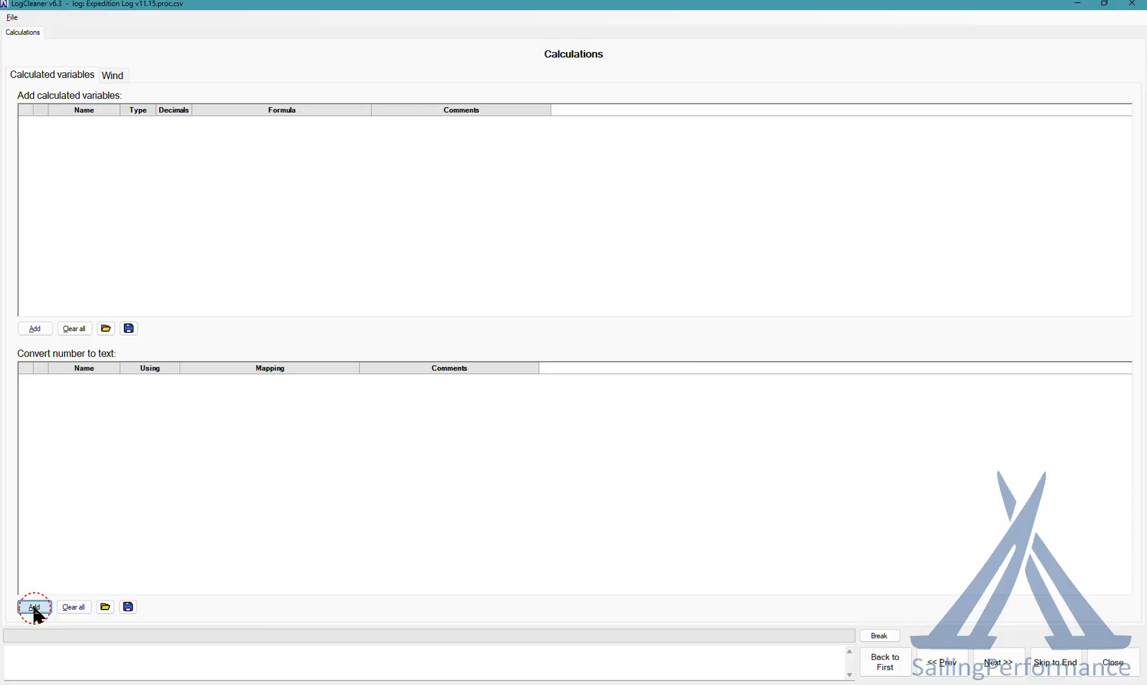
click(563, 216)
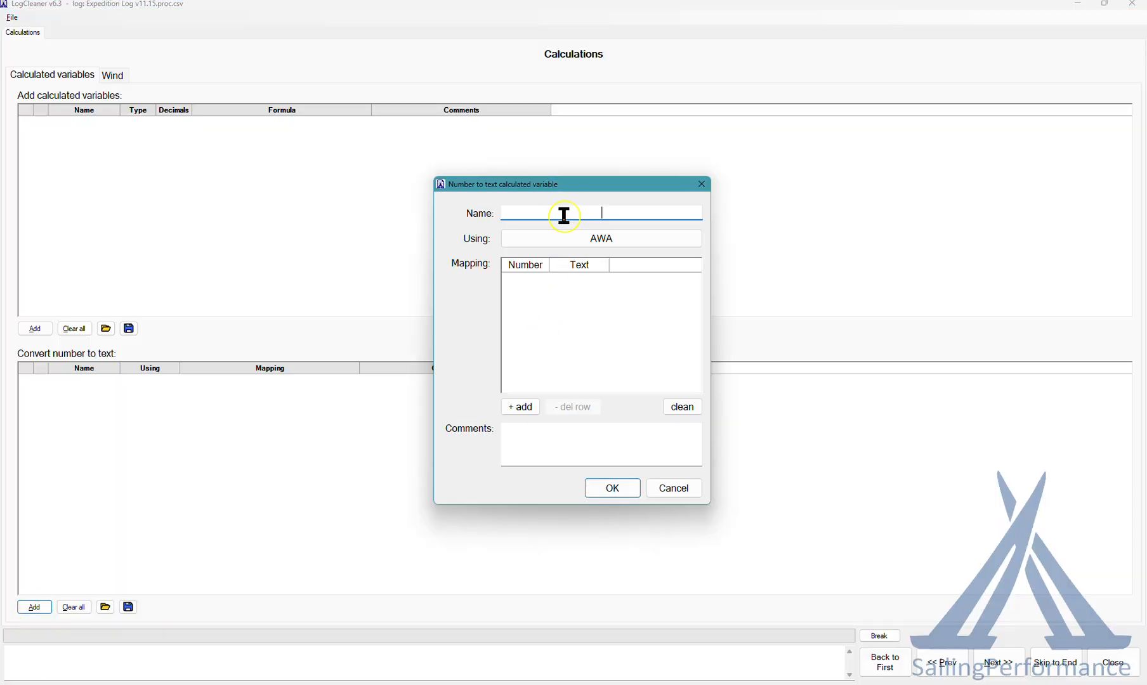
text(BSP_)
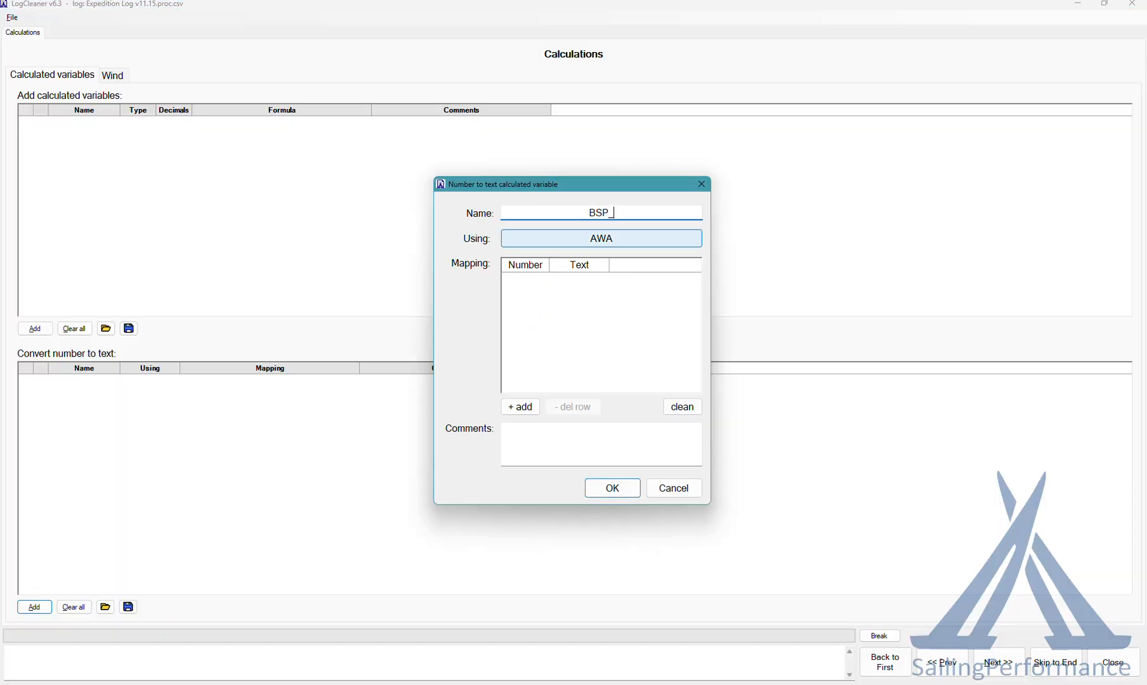
text(source)
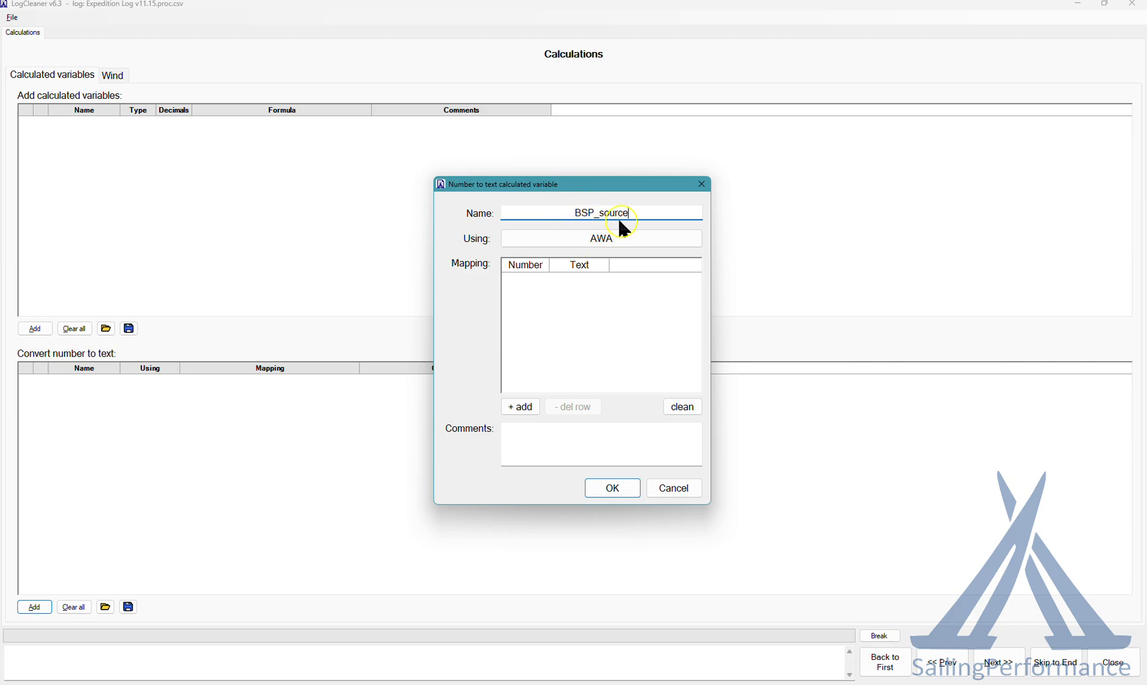
click(610, 247)
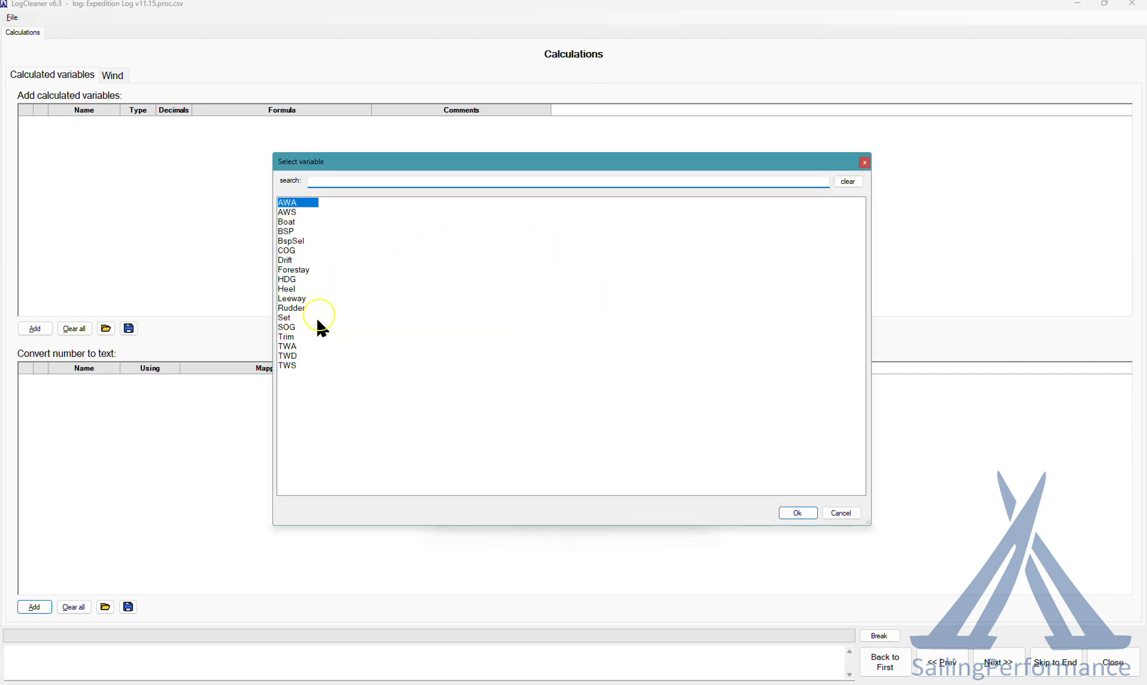
double_click(291, 241)
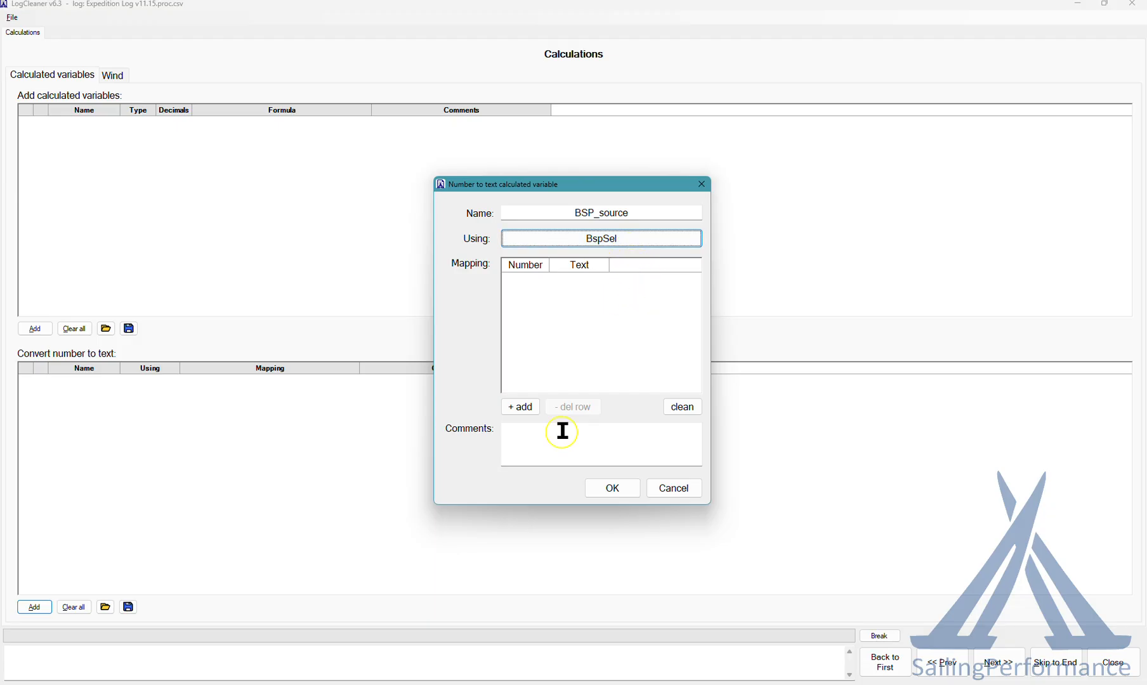
Map 1 to Paddle, 2 to Quadrans and 3 to GPS for BSP_source, save it, and continue to the output options
click(519, 408)
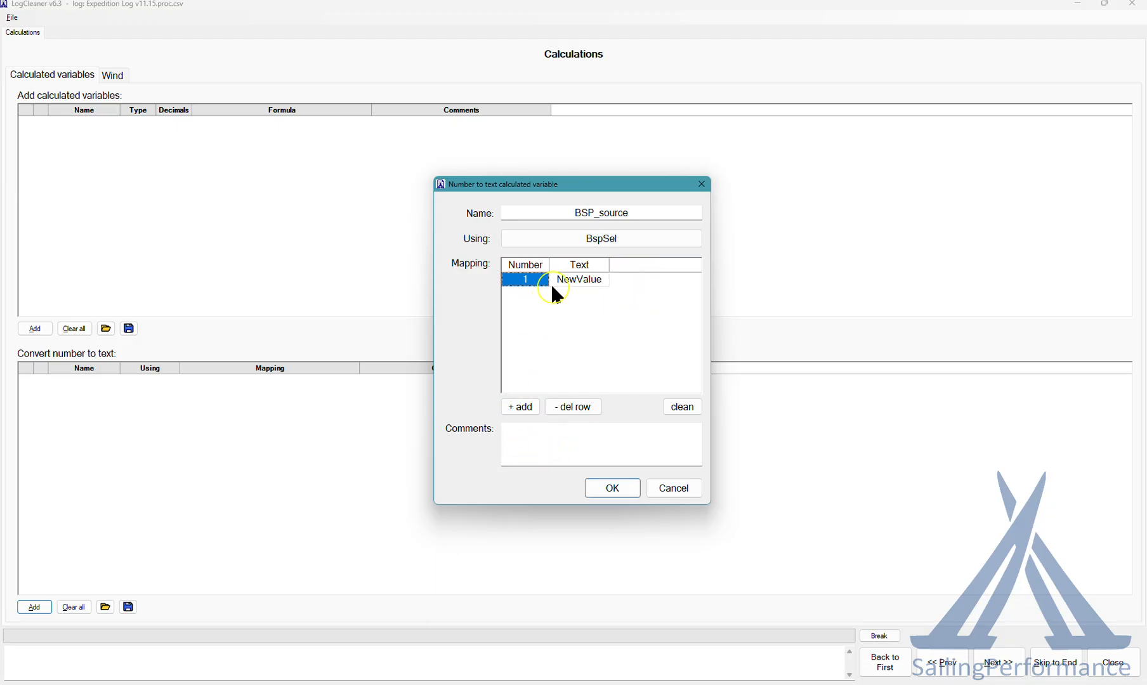
click(525, 286)
double_click(583, 284)
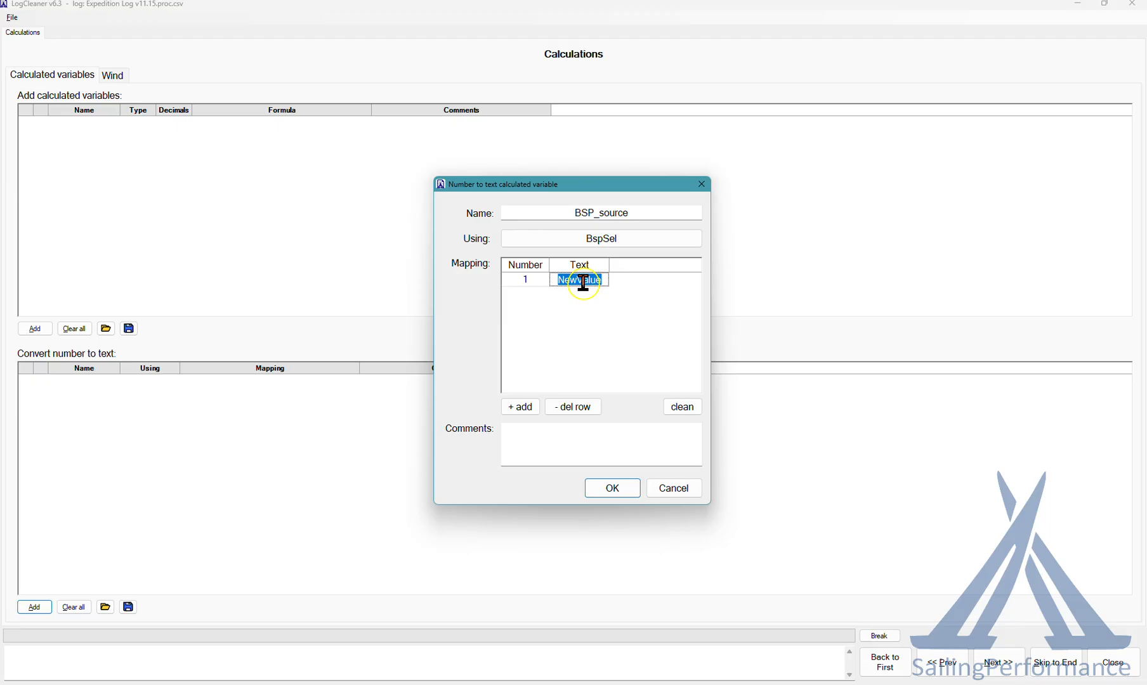
text(Paddle)
click(520, 407)
double_click(587, 293)
text(Quadrans)
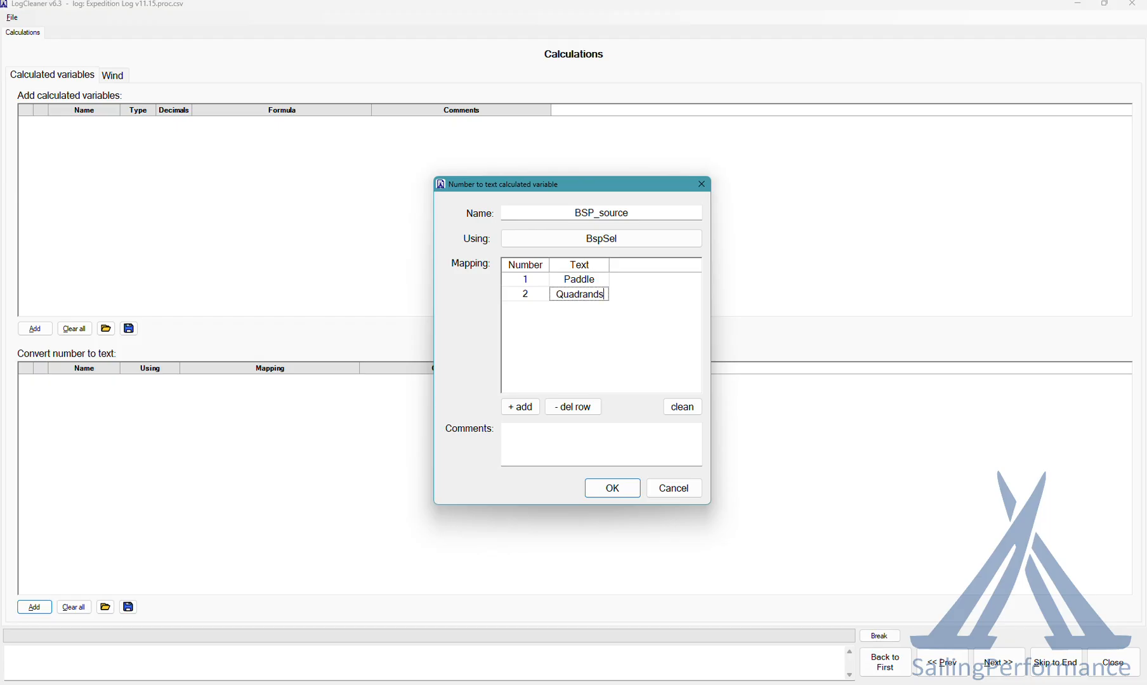
click(517, 406)
double_click(584, 309)
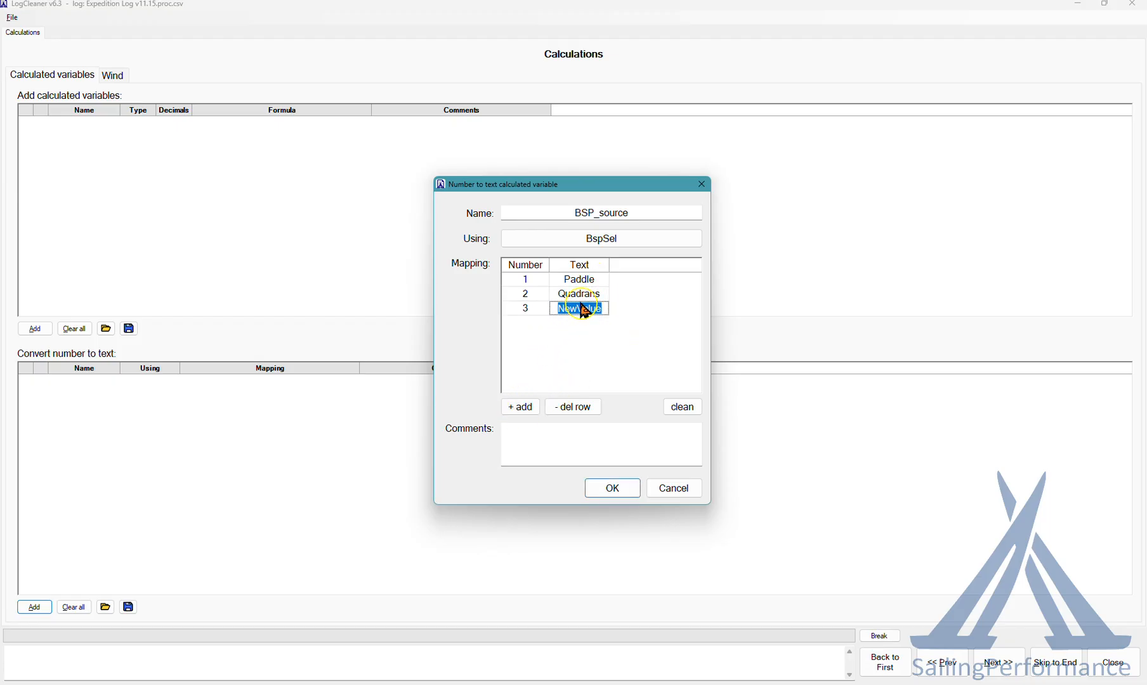
text(GPS)
key(Return)
click(612, 487)
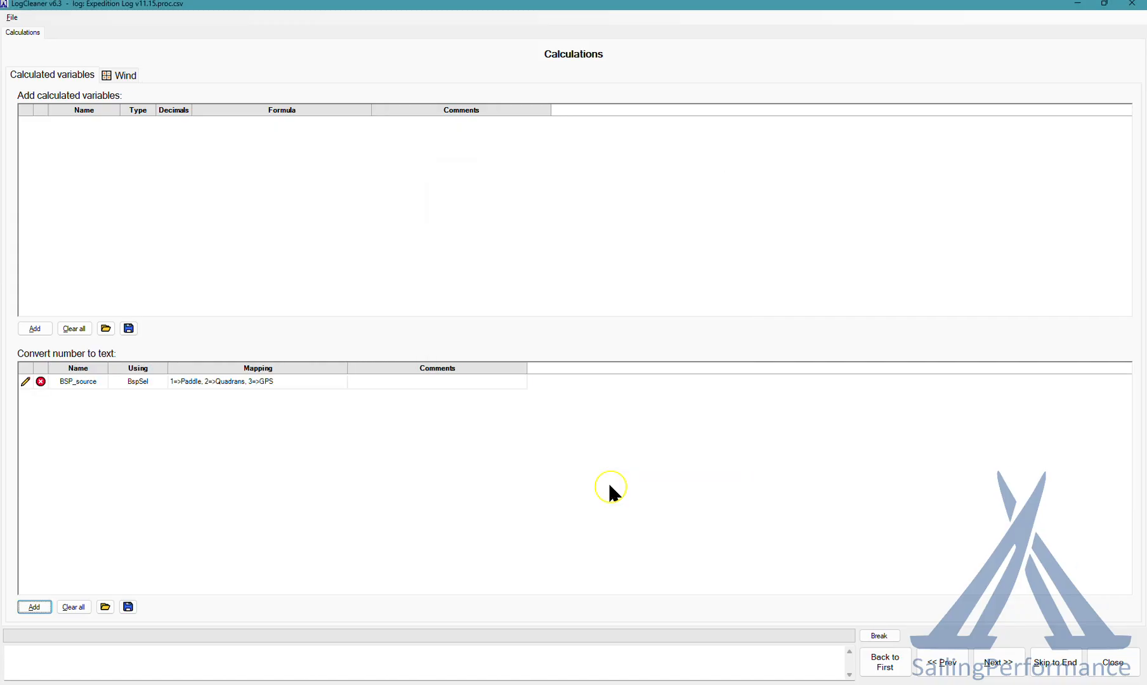
click(995, 664)
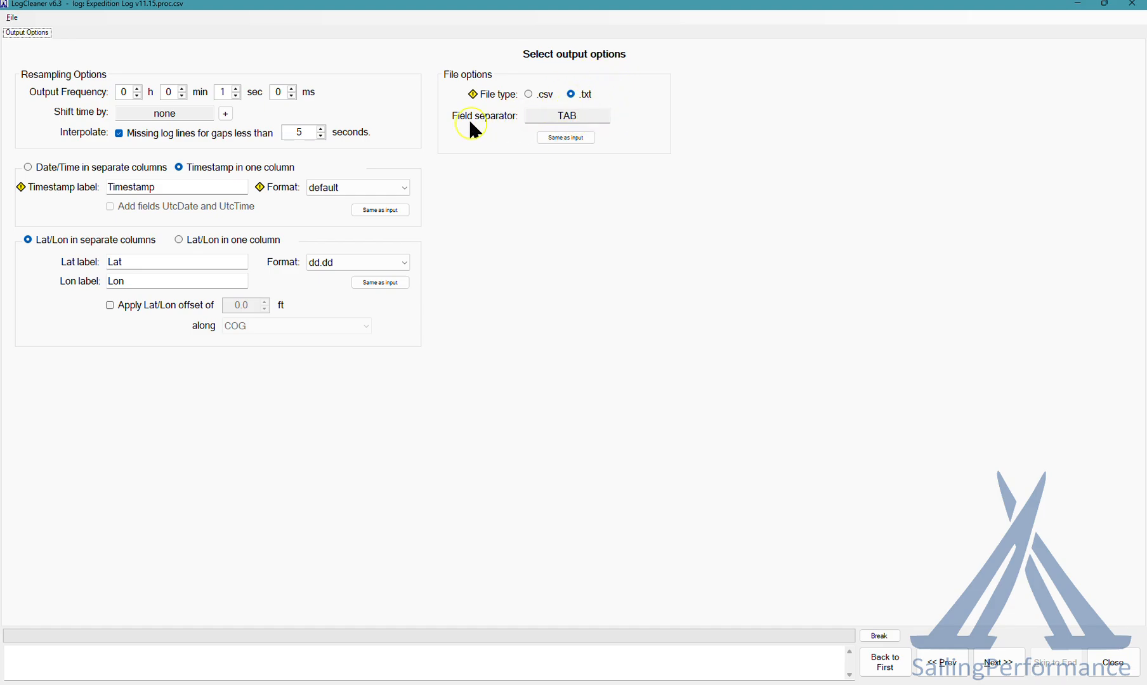
Match the output file type and separator to the input log, and run the cleaning, saving as Expedition Log v11.15.proc.1s_clean.csv
click(574, 138)
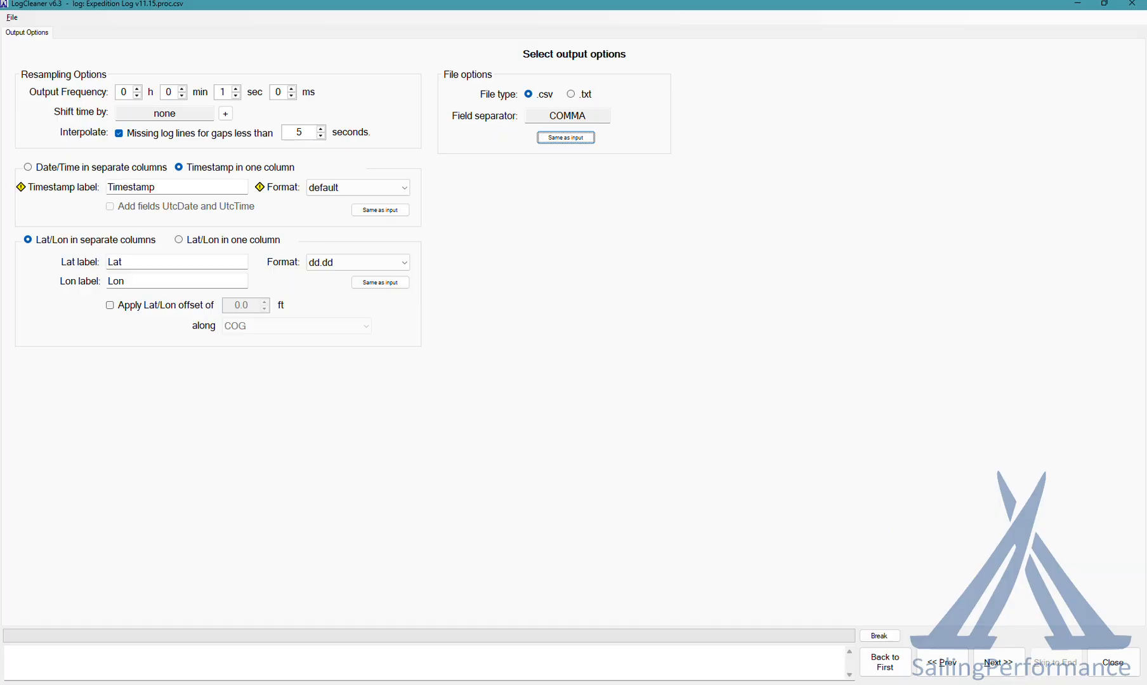
click(998, 662)
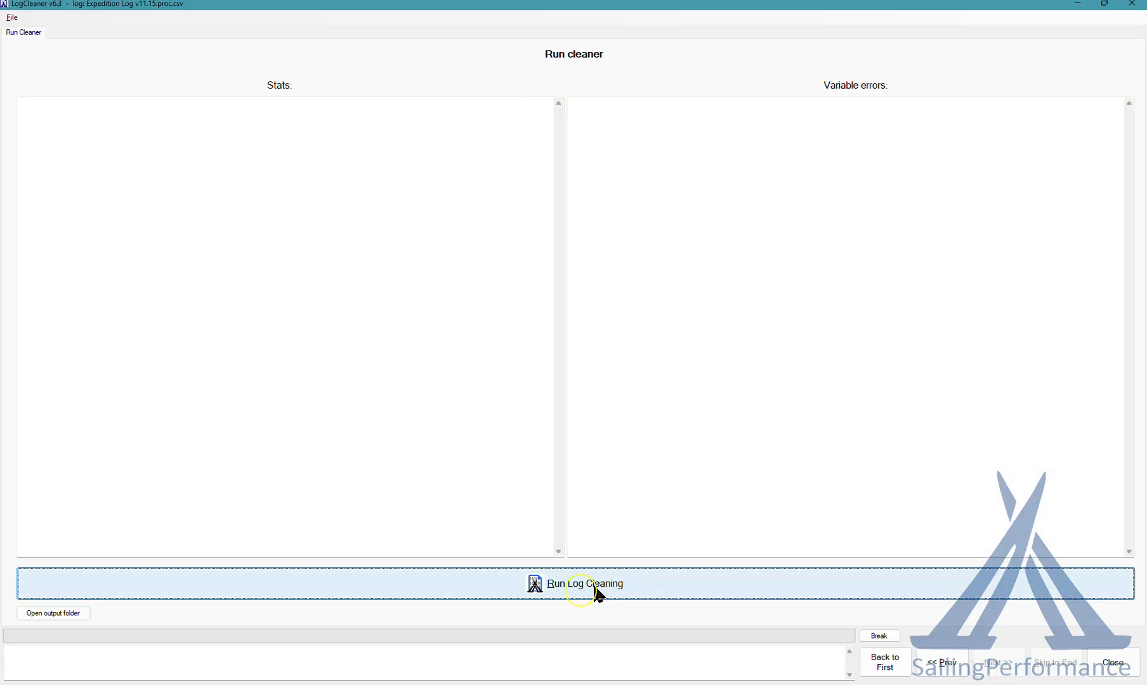
click(526, 585)
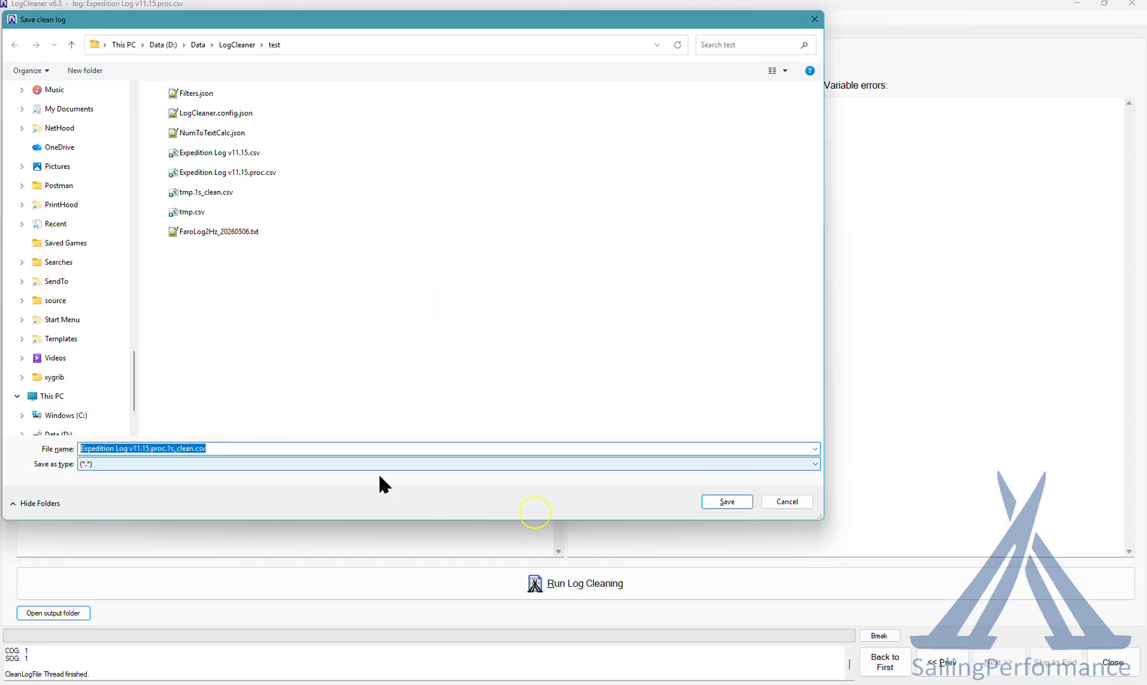
click(727, 502)
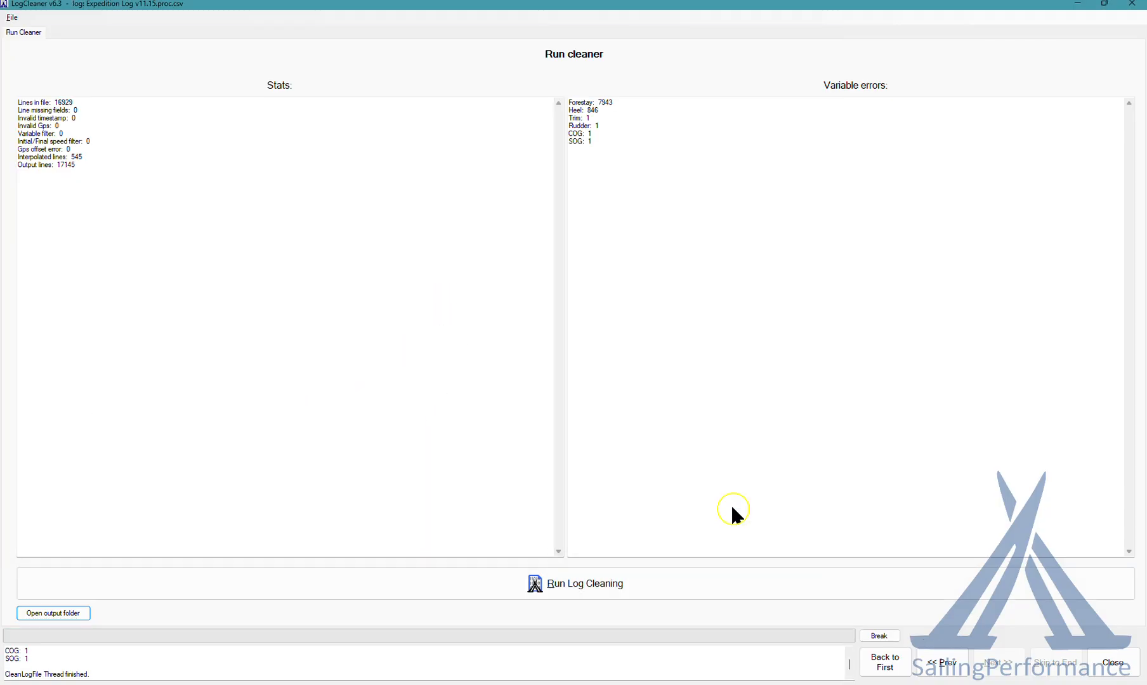
Open Expedition Log v11.15.proc.1s_clean.csv from the output folder in Excel and examine the text values in the BSP_source column
click(54, 613)
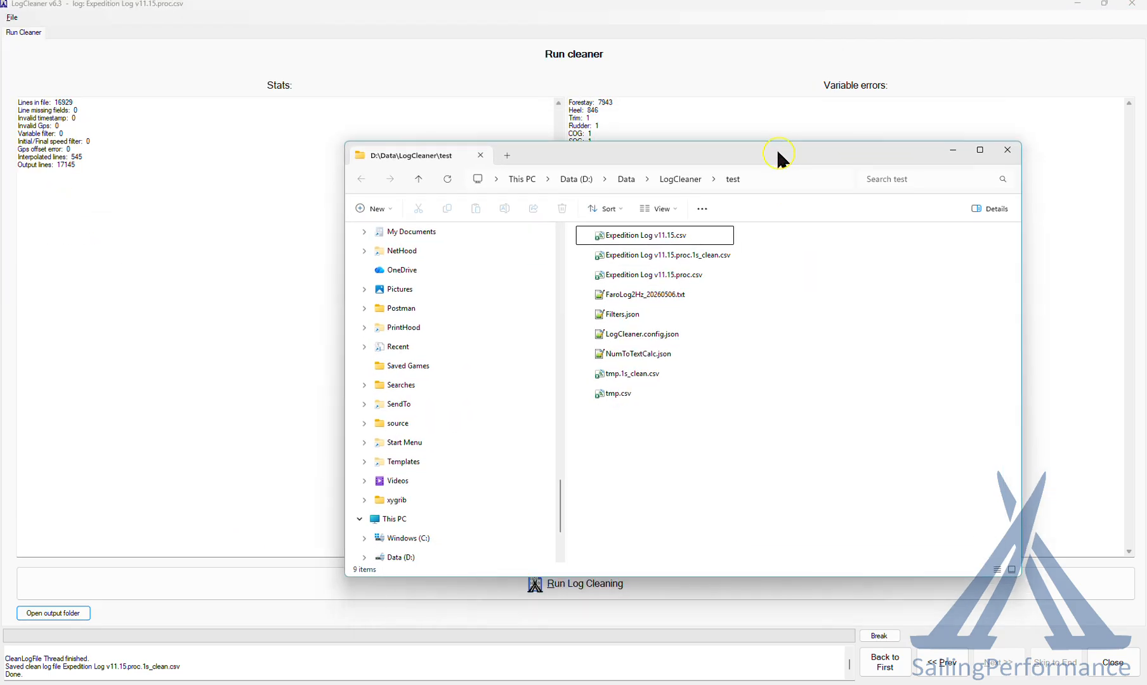
click(691, 260)
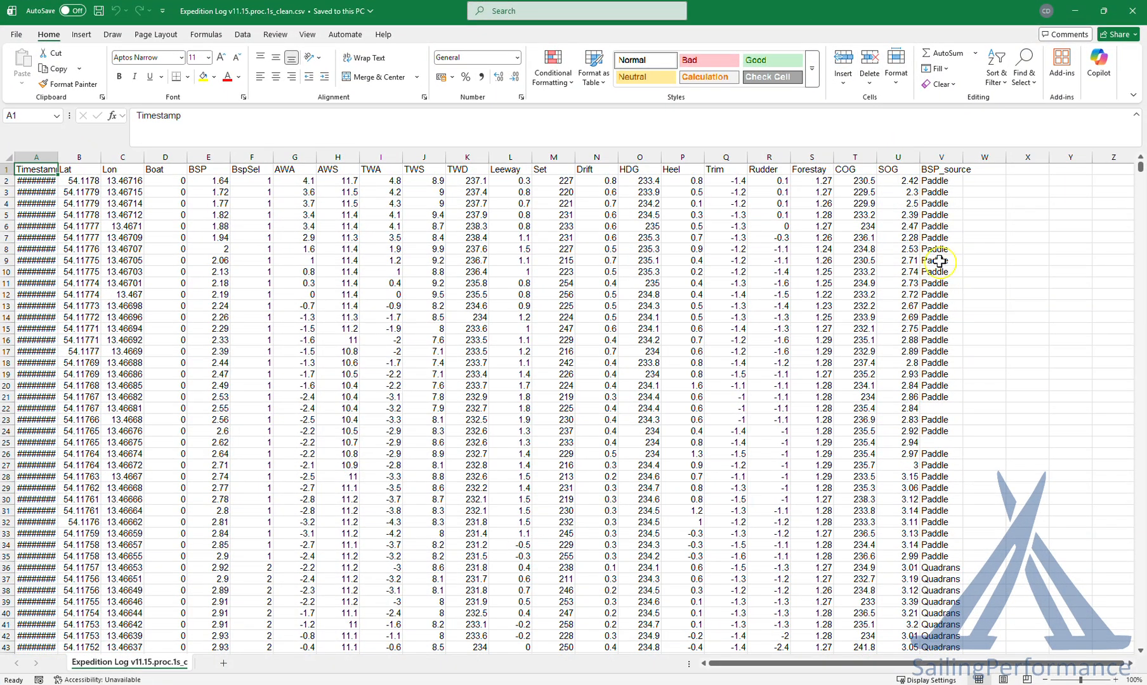
scroll(940, 261, down, 2)
click(936, 226)
scroll(937, 226, up, 2)
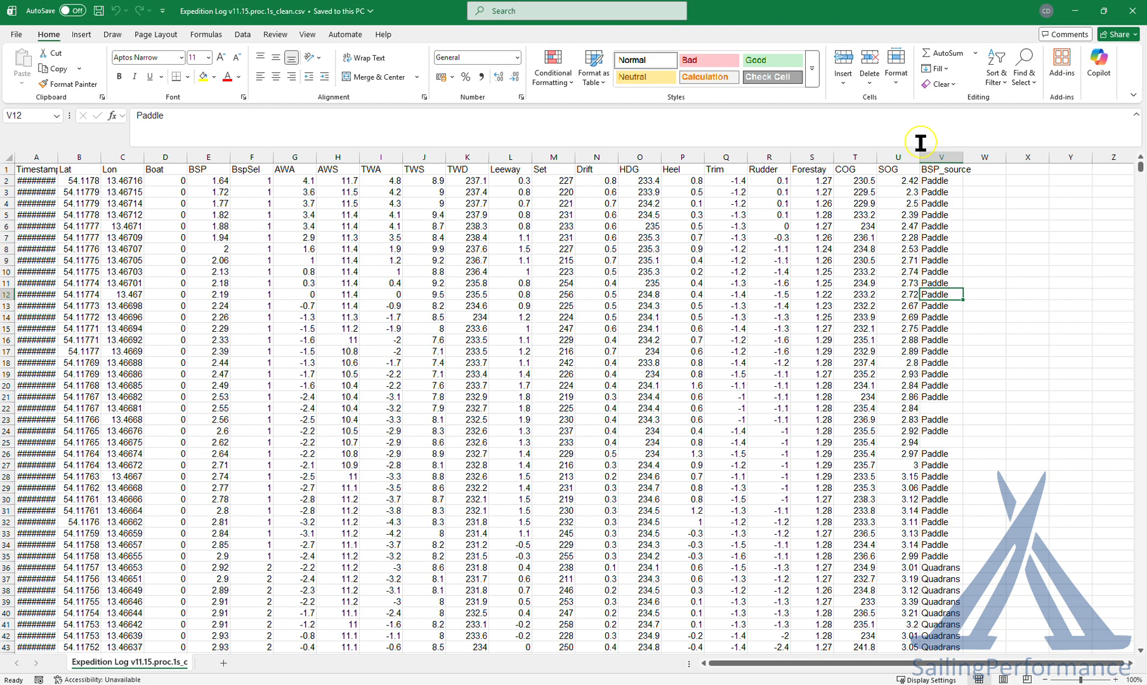
scroll(936, 396, down, 4)
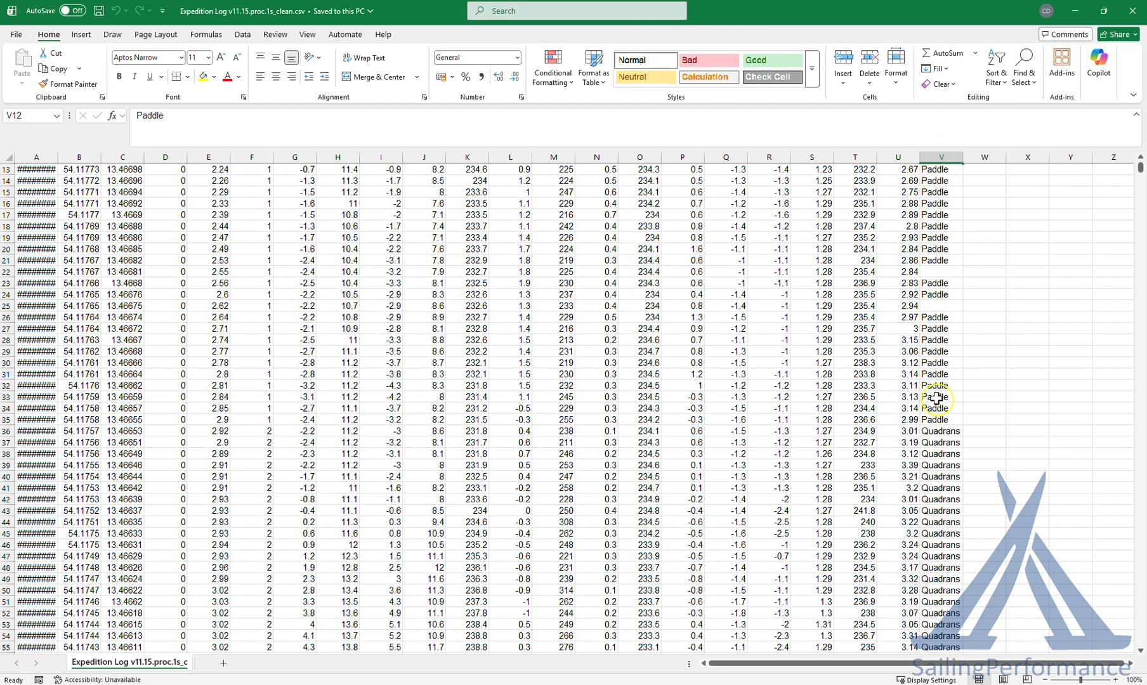